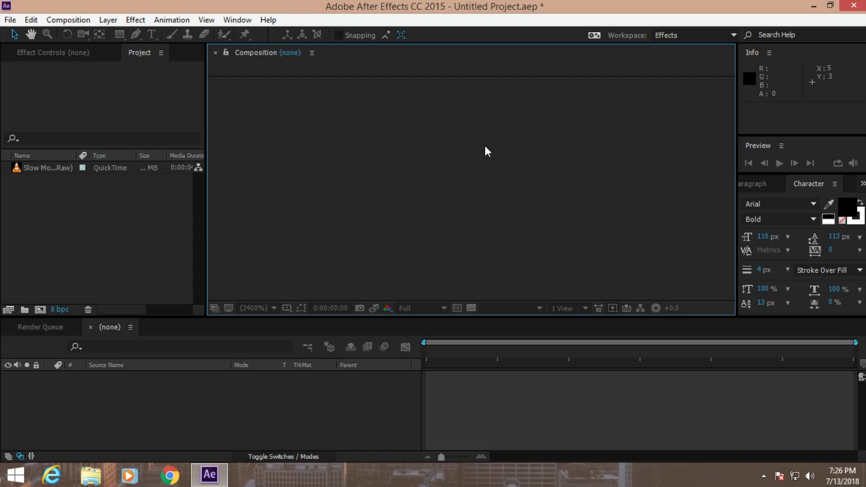
- Build the 'Slow Motion (Raw) 2' composition (1280x720, 240 fps) from the raw footage clip
click(43, 168)
click(40, 309)
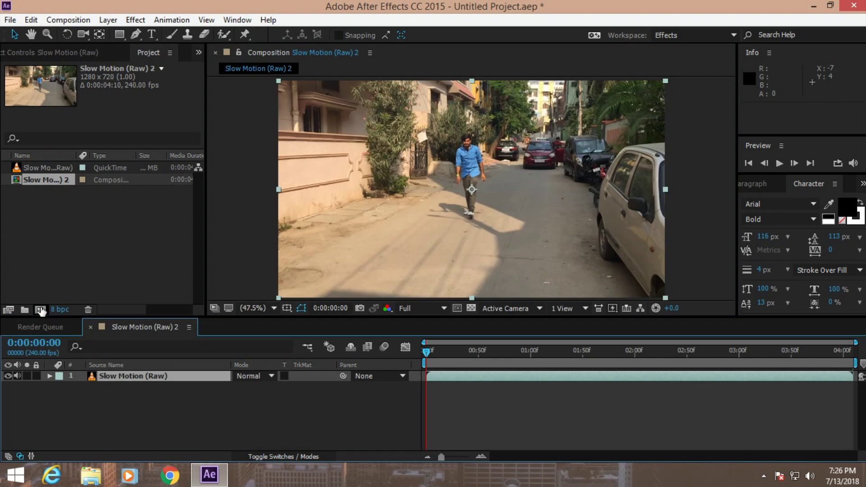
click(267, 405)
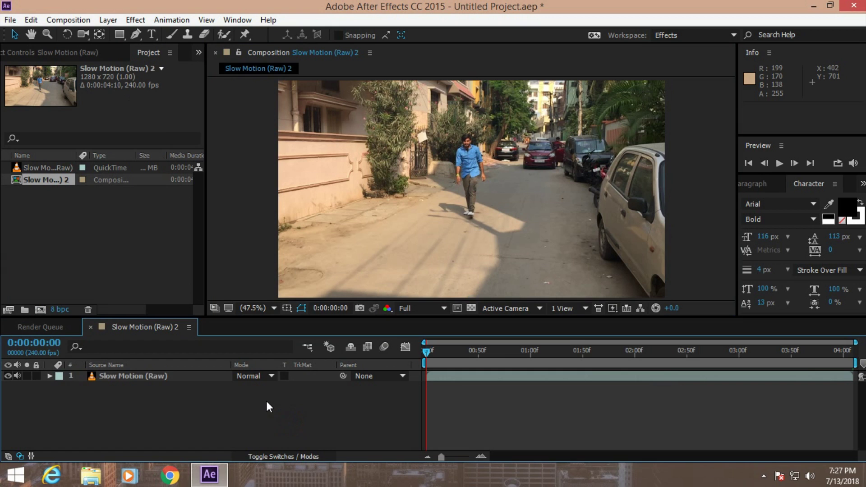
click(440, 180)
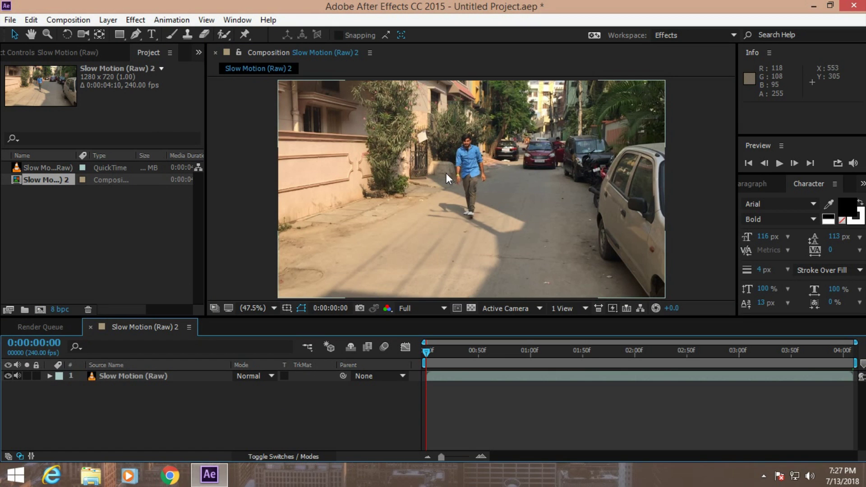
click(258, 127)
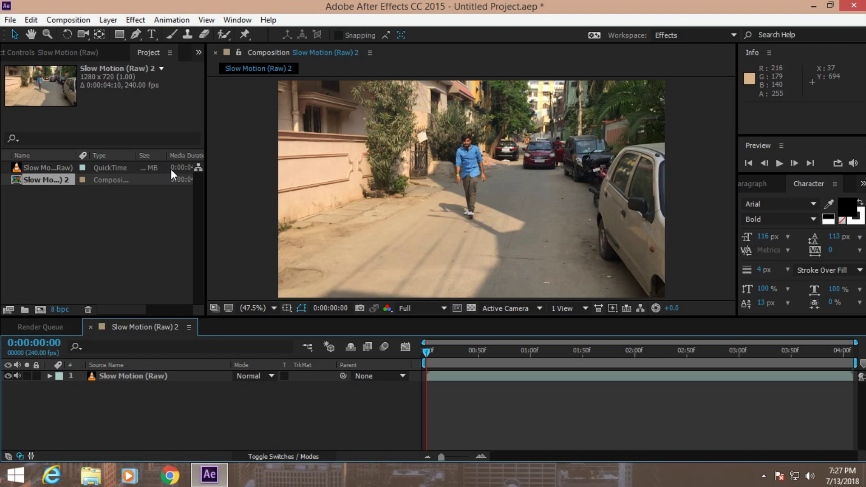
- Set the composition to 99 fps and 0:00:30:10 long, then move the playhead to 0:00:02:05
click(189, 326)
click(261, 94)
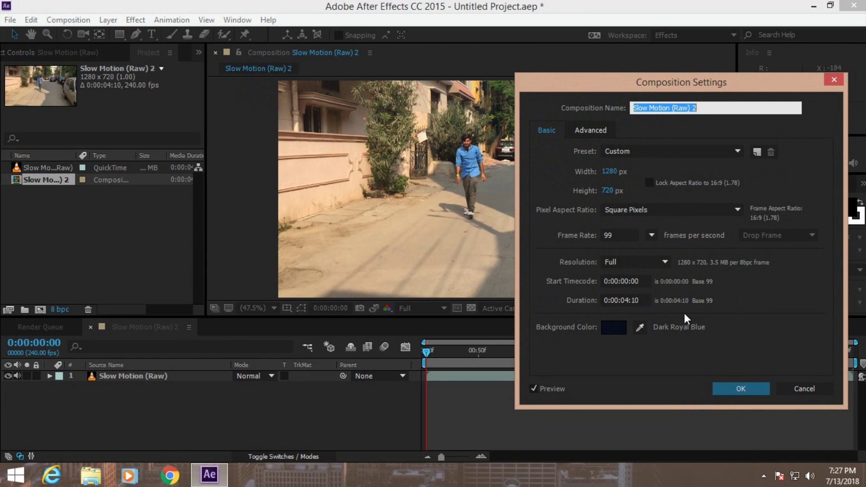
click(629, 300)
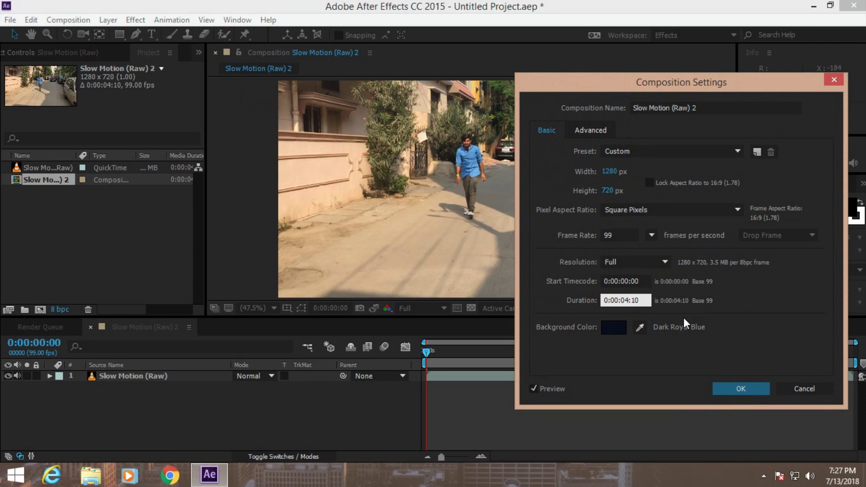
key(BackSpace)
key(BackSpace)
text(30)
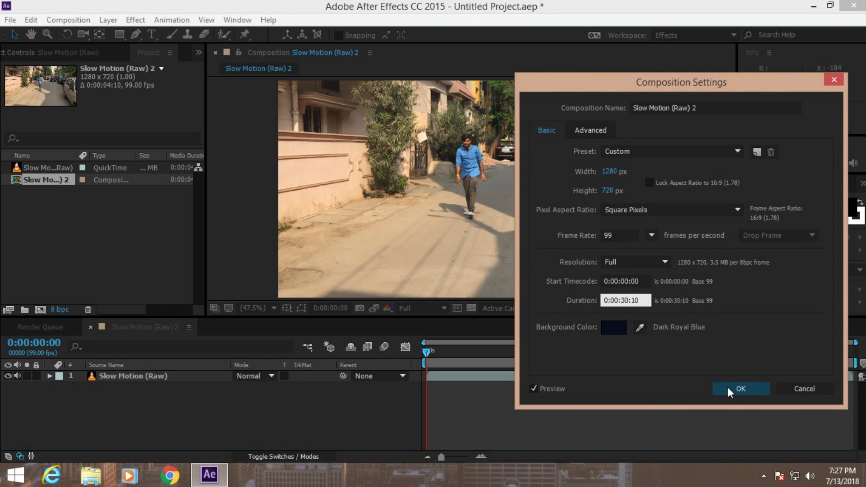
click(739, 388)
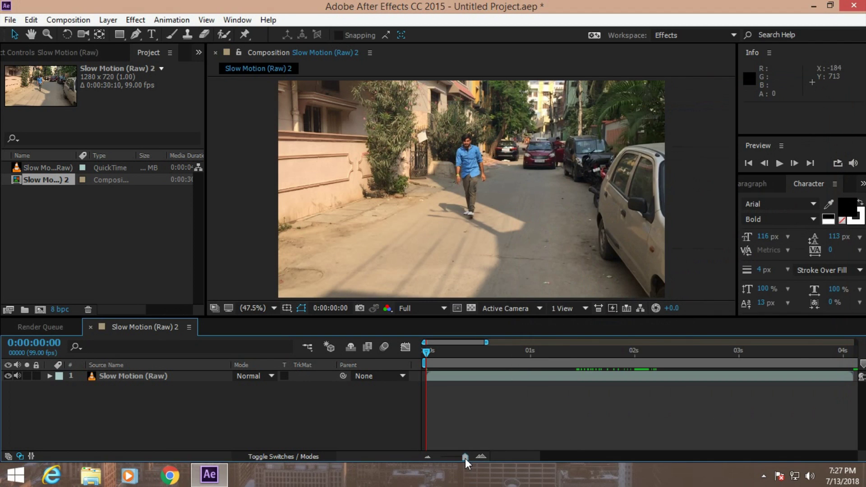
mouse_move(464, 458)
mouse_down()
mouse_move(439, 456)
mouse_move(460, 458)
mouse_up()
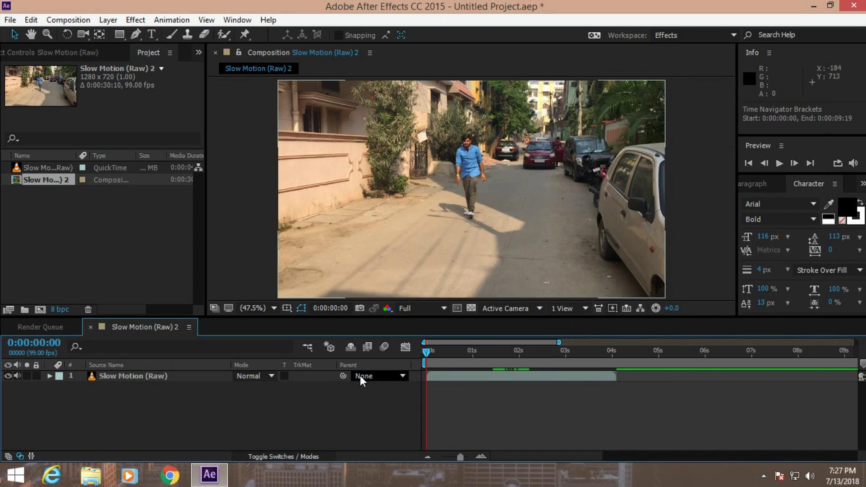
drag(501, 353, 523, 352)
- Duplicate the footage layer and trim the top copy to start at 0:00:02:05
click(540, 377)
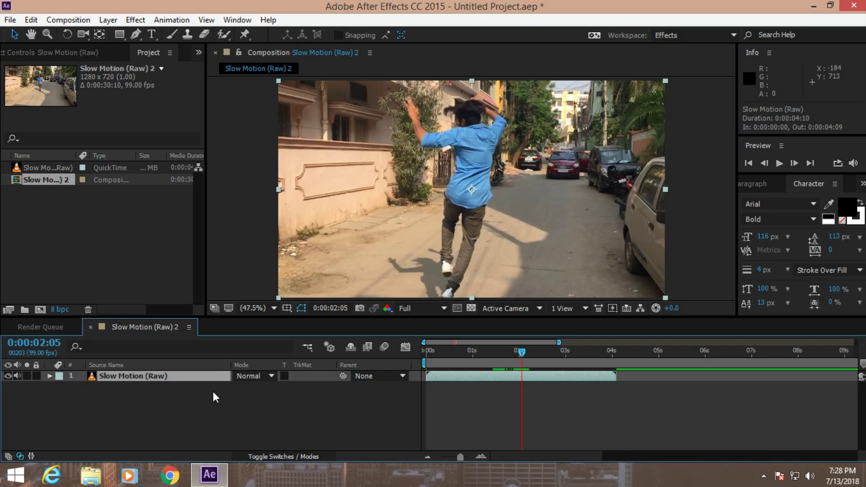
key(ctrl+d)
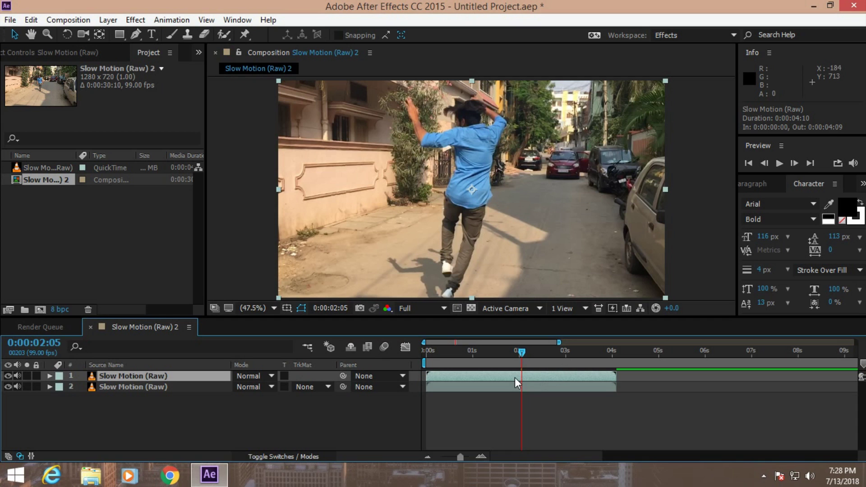
drag(425, 374, 449, 375)
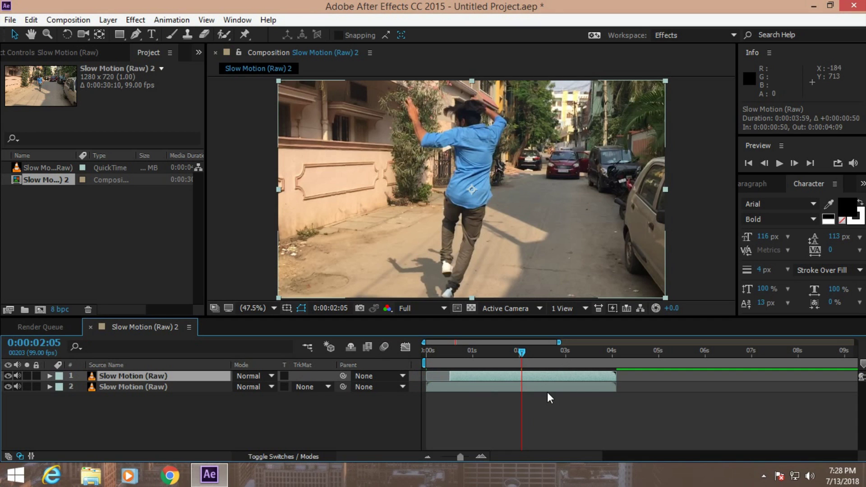
key(alt+bracketleft)
click(531, 386)
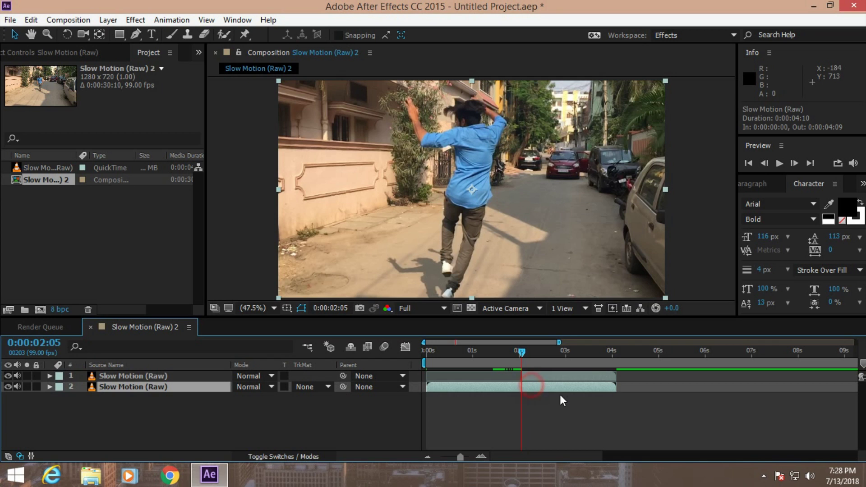
click(540, 375)
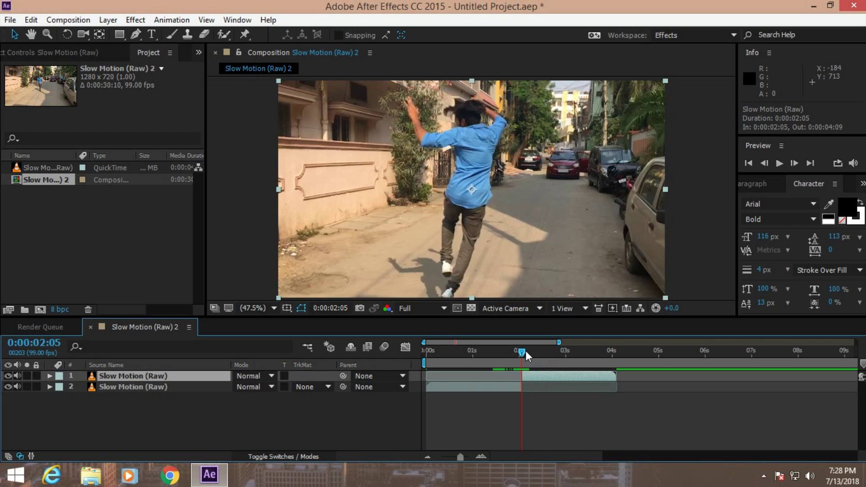
- Split the top layer at 0:00:03:41, leaving the jump as the middle layer
drag(525, 351, 588, 356)
right_click(589, 377)
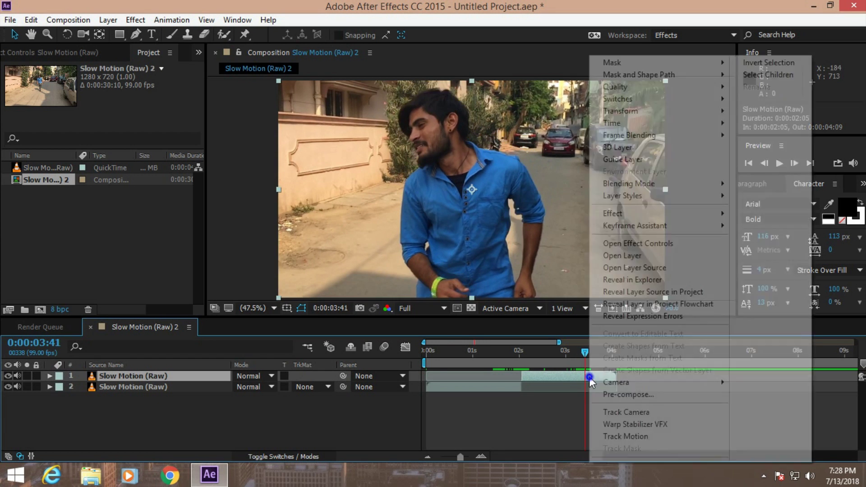
click(563, 247)
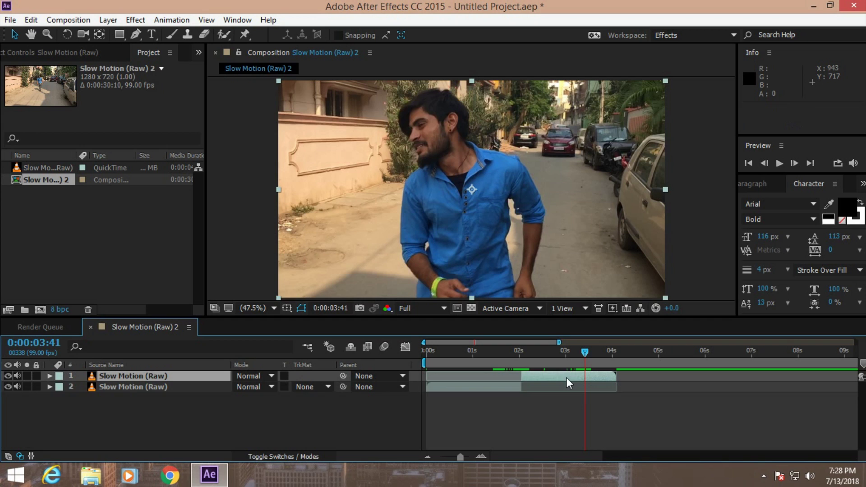
key(ctrl+shift+d)
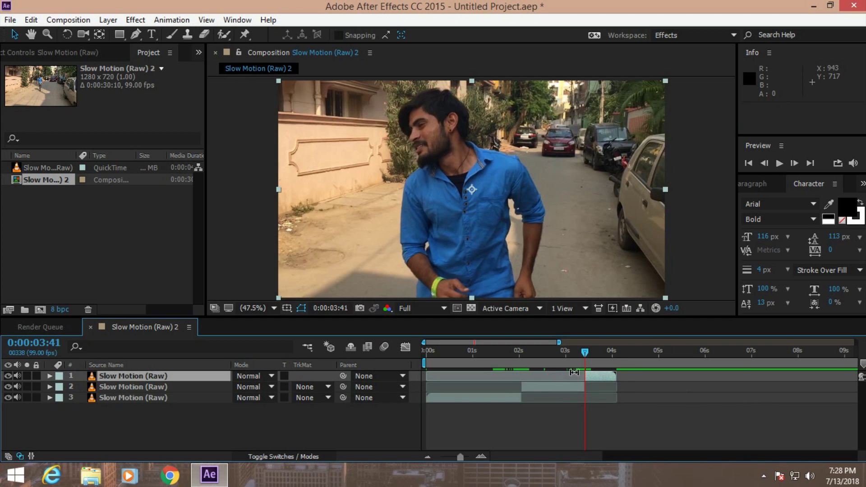
click(165, 388)
- Time-stretch the jump layer to 800%
right_click(166, 389)
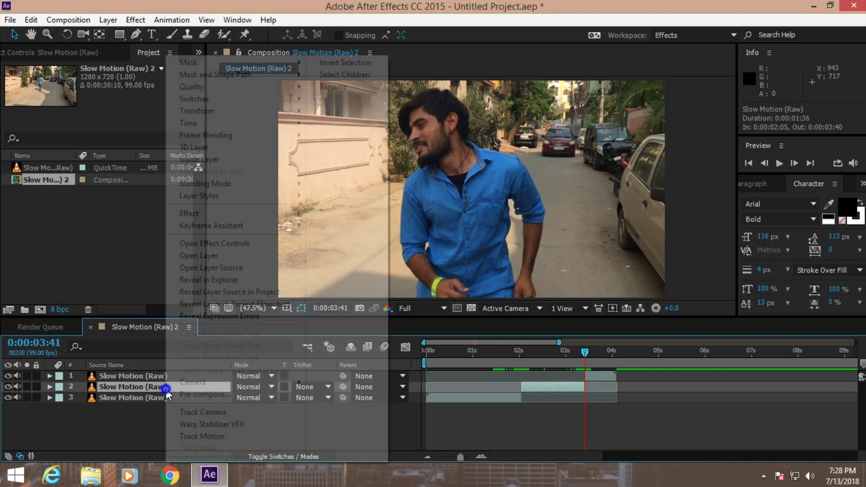
mouse_move(243, 124)
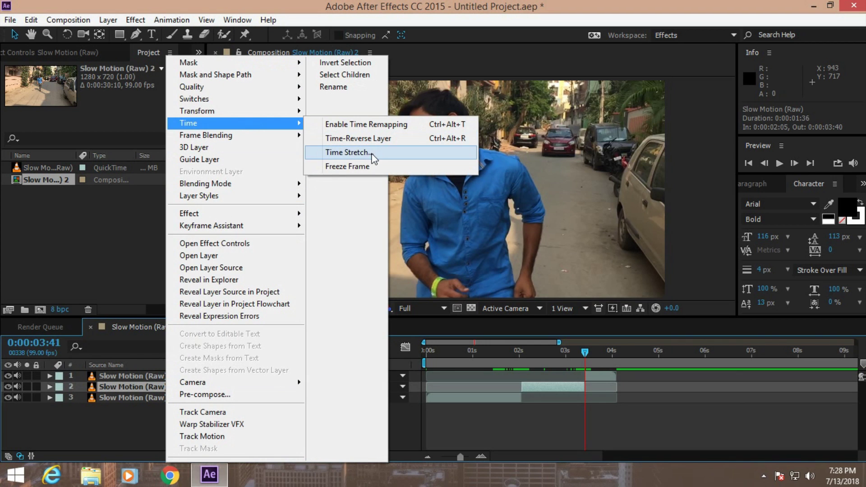
click(388, 153)
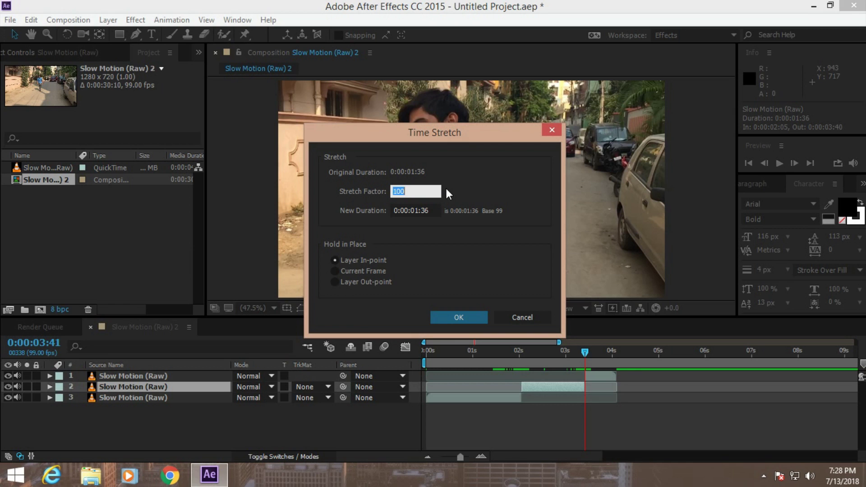
text(800)
click(465, 321)
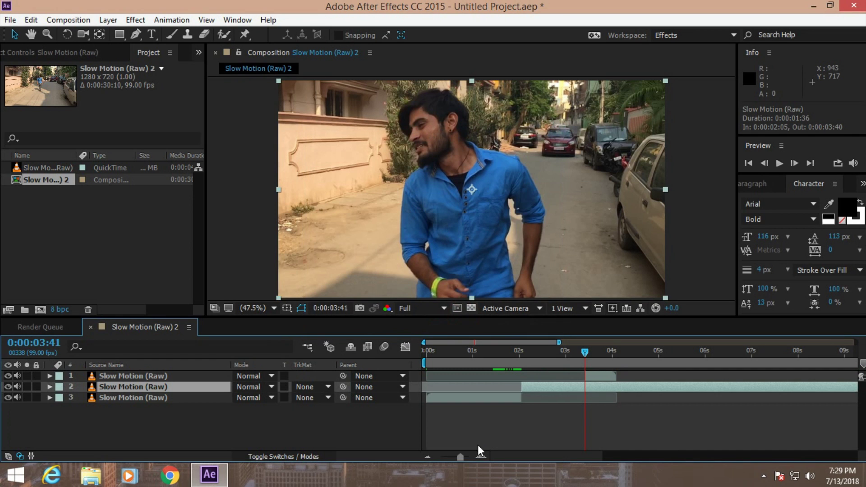
- Move the top post-jump layer later so it starts at 0:00:12:95
drag(461, 455, 451, 456)
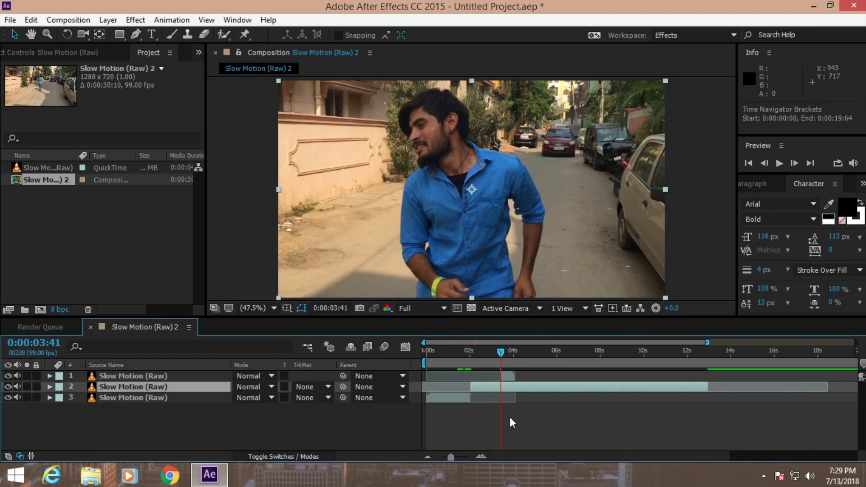
click(509, 377)
drag(508, 378, 714, 373)
click(709, 353)
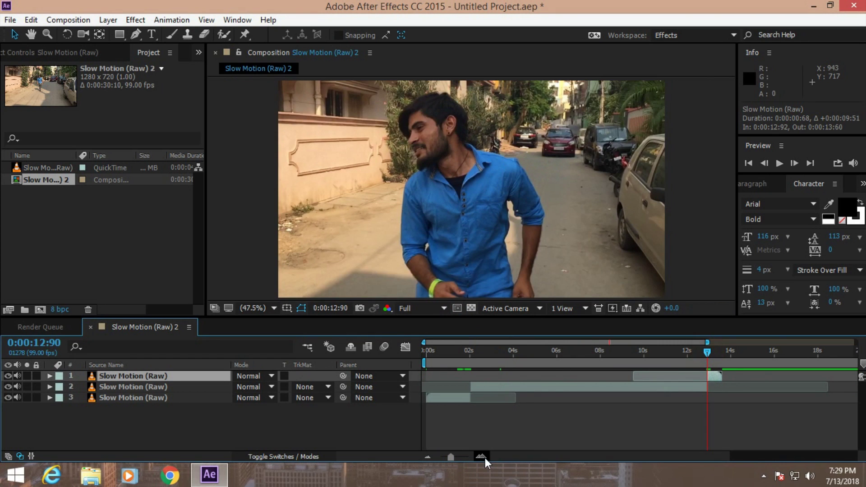
click(481, 457)
click(483, 457)
drag(735, 379, 740, 377)
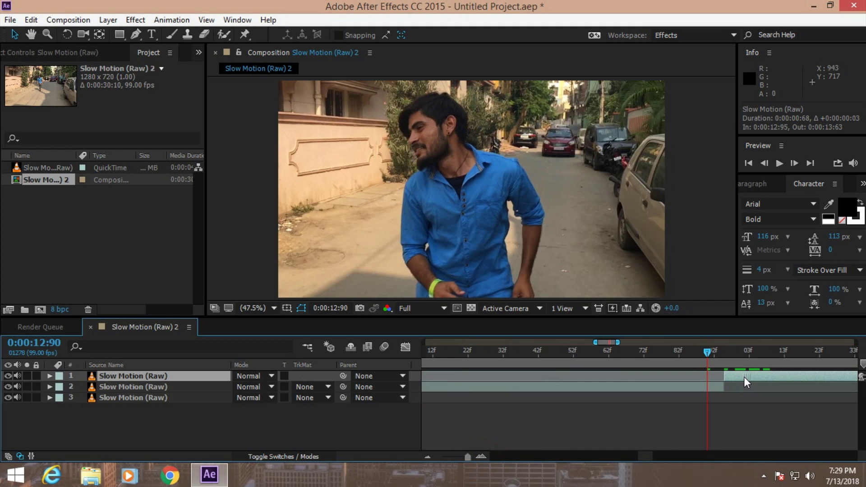
click(727, 350)
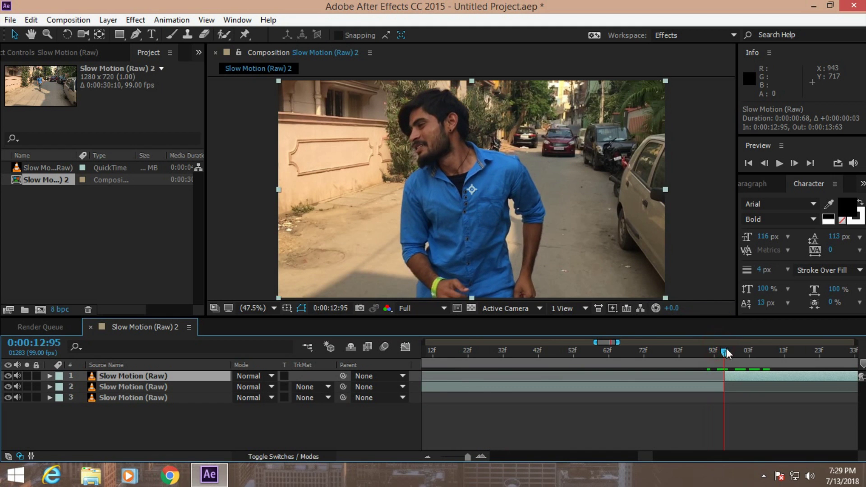
- Time-stretch the top layer to 250%
right_click(163, 376)
click(193, 123)
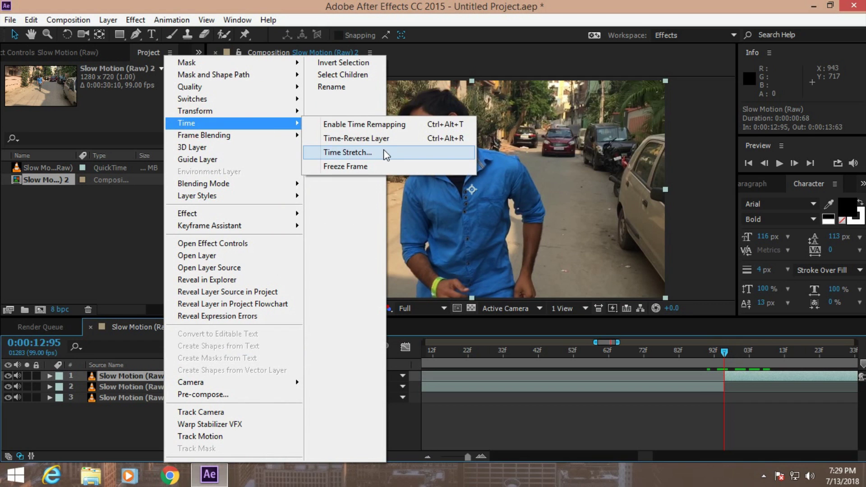
click(384, 152)
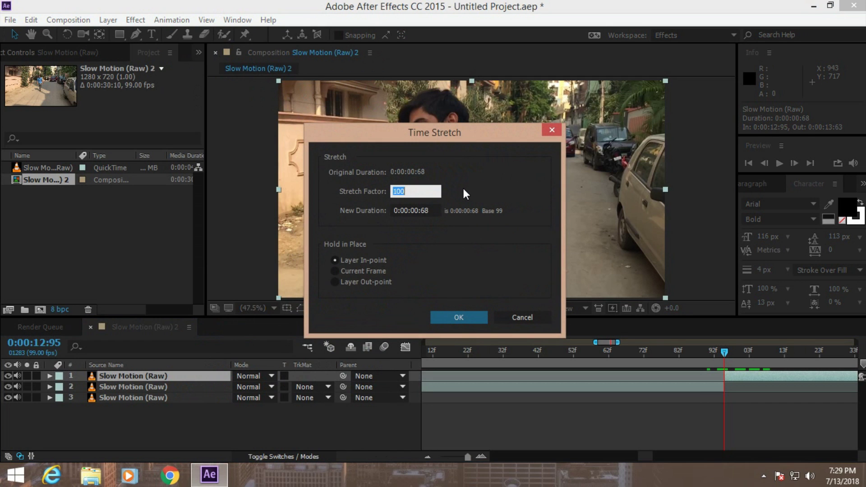
text(250)
click(459, 317)
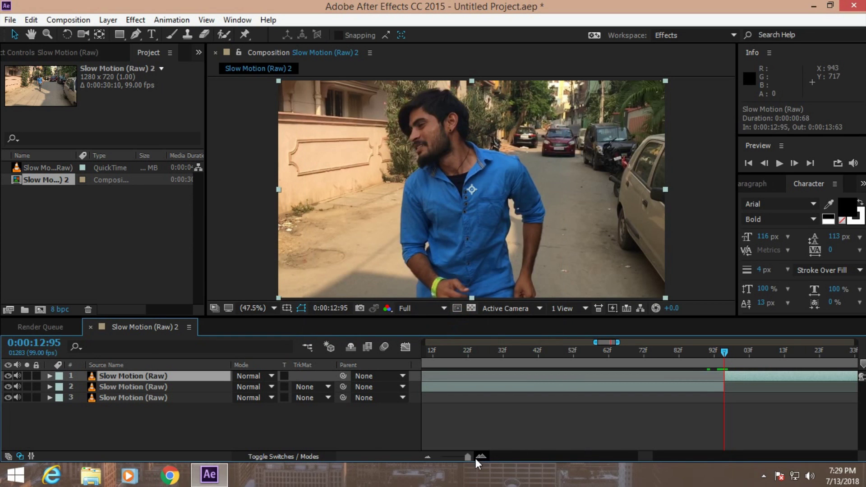
- Time-stretch the bottom pre-jump layer to 300%
drag(476, 458, 440, 456)
click(165, 399)
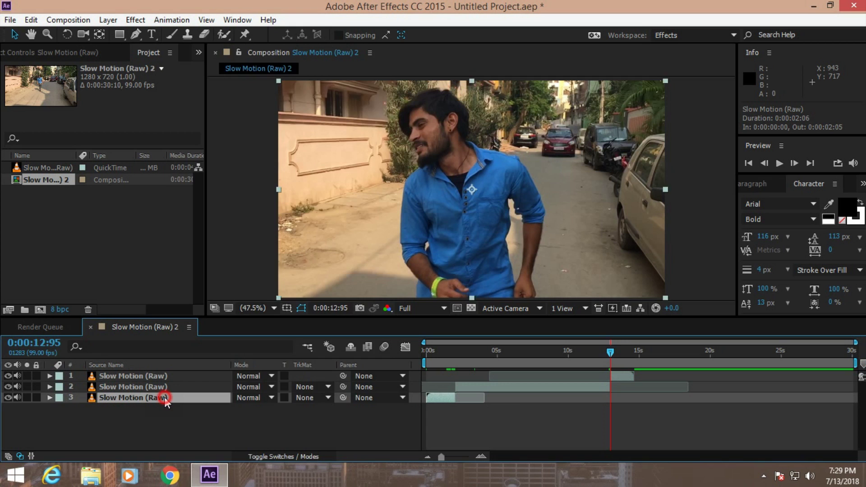
right_click(165, 399)
mouse_move(288, 122)
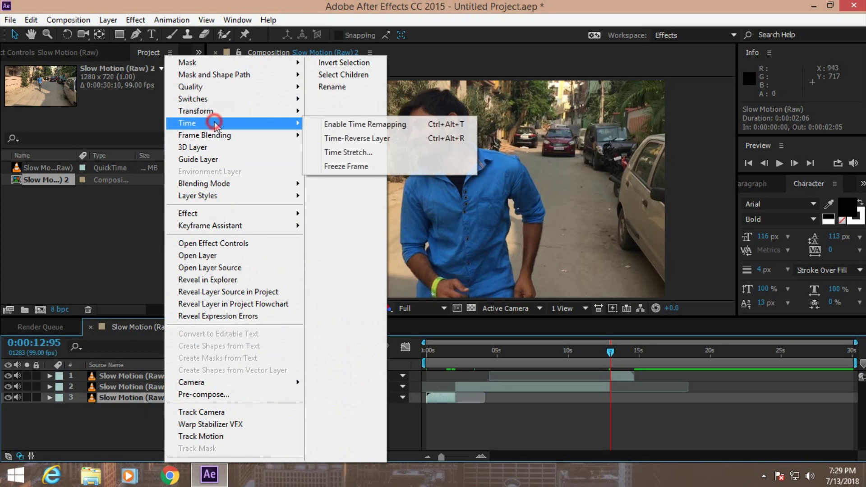
click(411, 153)
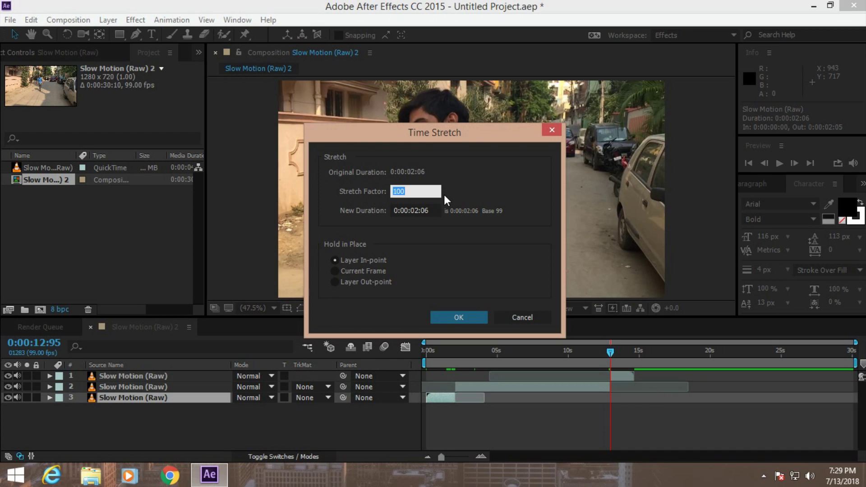
text(300)
click(471, 324)
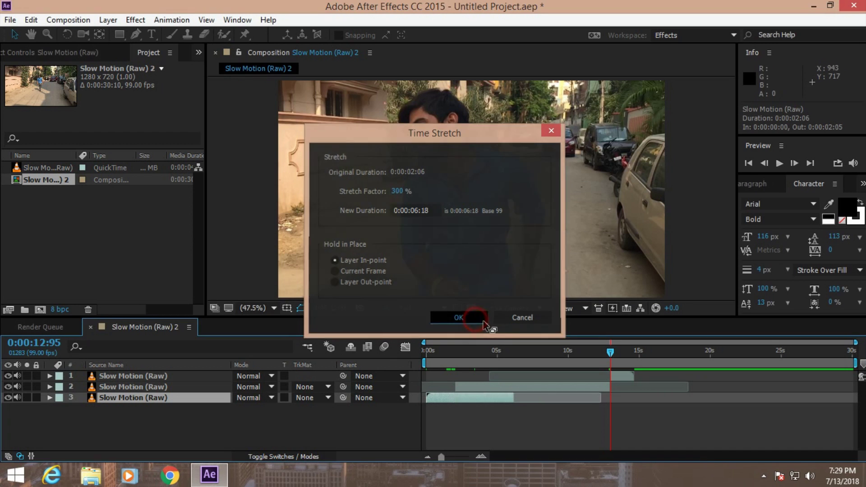
- Shift the top two layers about 4.6 seconds later
click(158, 387)
shift+click(159, 377)
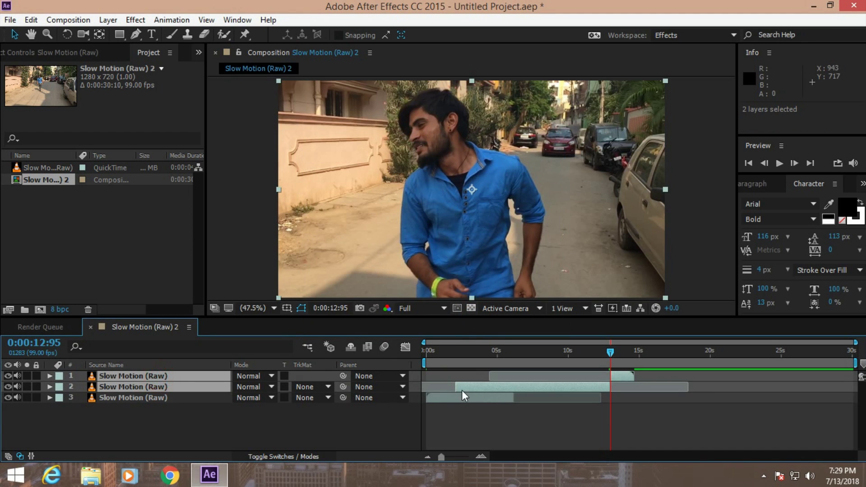
drag(464, 388, 521, 386)
- Snap the second layer's start to 0:00:06:18, where the bottom layer ends, and preview
click(514, 351)
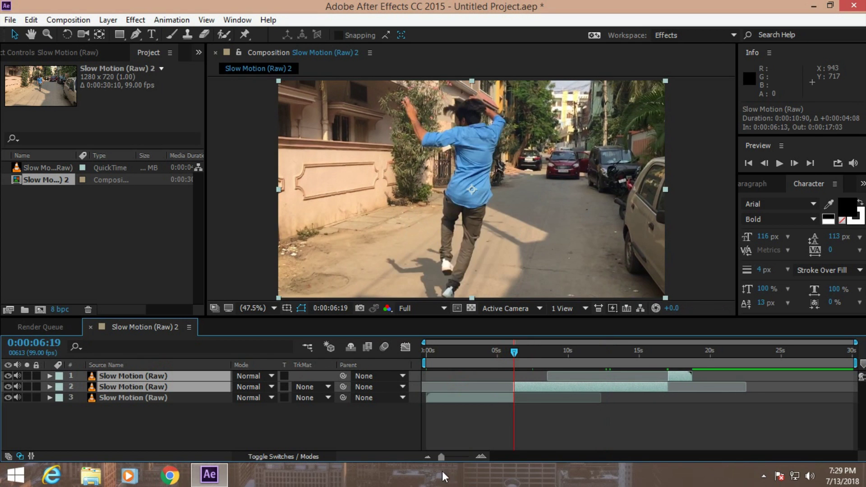
click(472, 455)
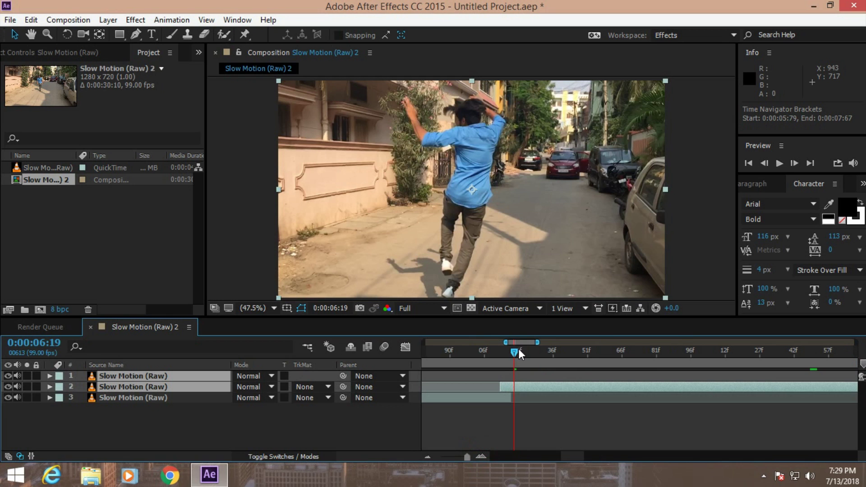
drag(519, 349, 508, 350)
drag(519, 391, 529, 390)
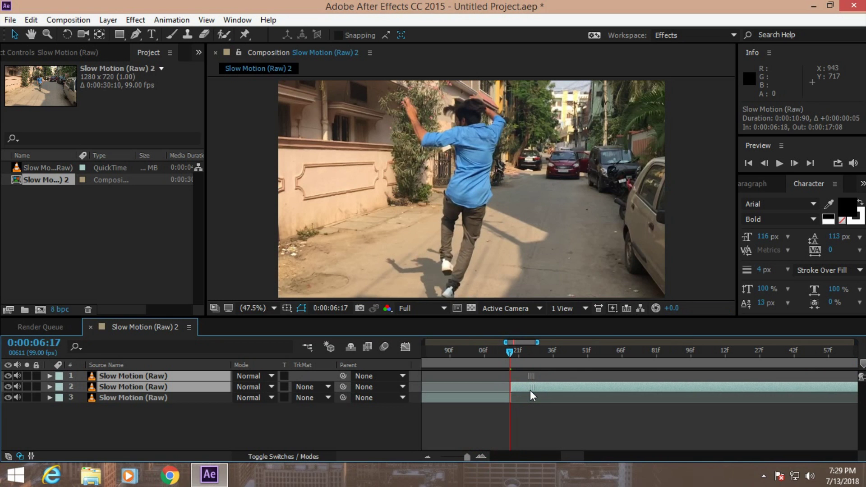
drag(510, 351, 511, 351)
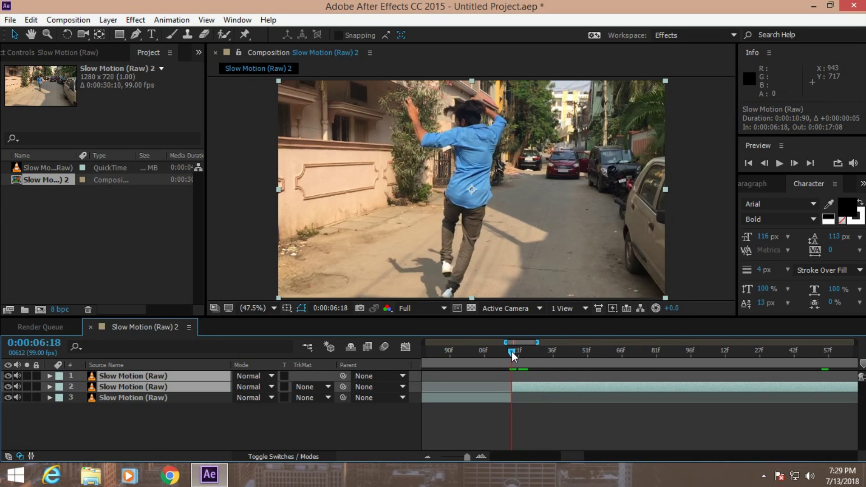
drag(466, 460, 454, 458)
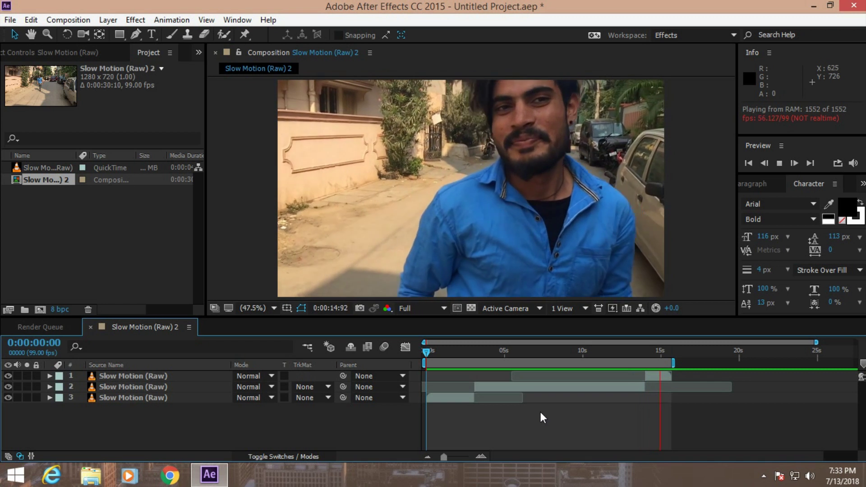
drag(447, 350, 427, 350)
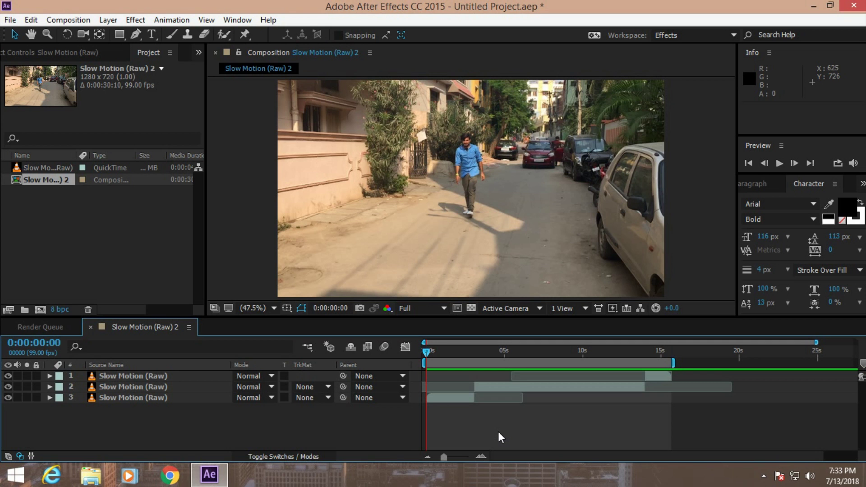
click(500, 350)
drag(507, 354, 419, 351)
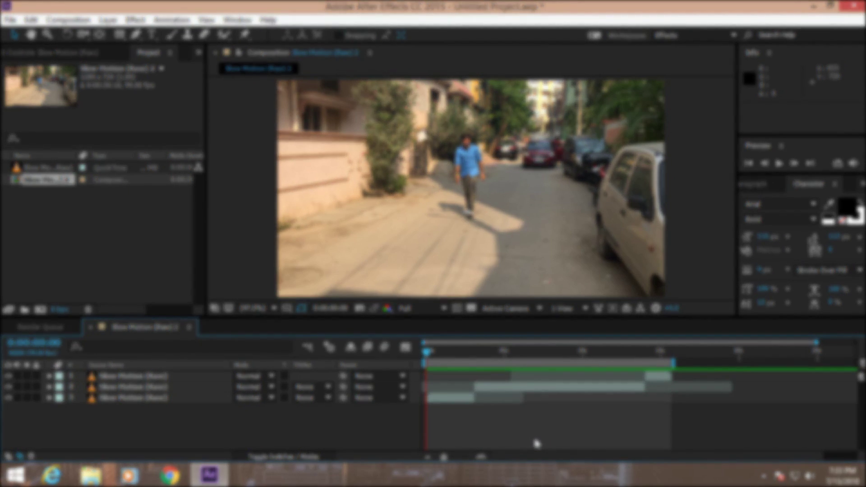
- Play the three-layer slow-motion jump sequence from the beginning
key(space)
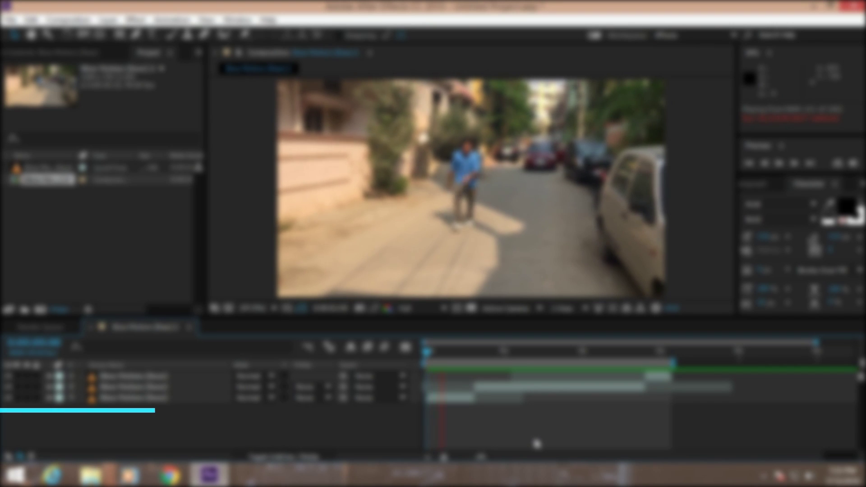